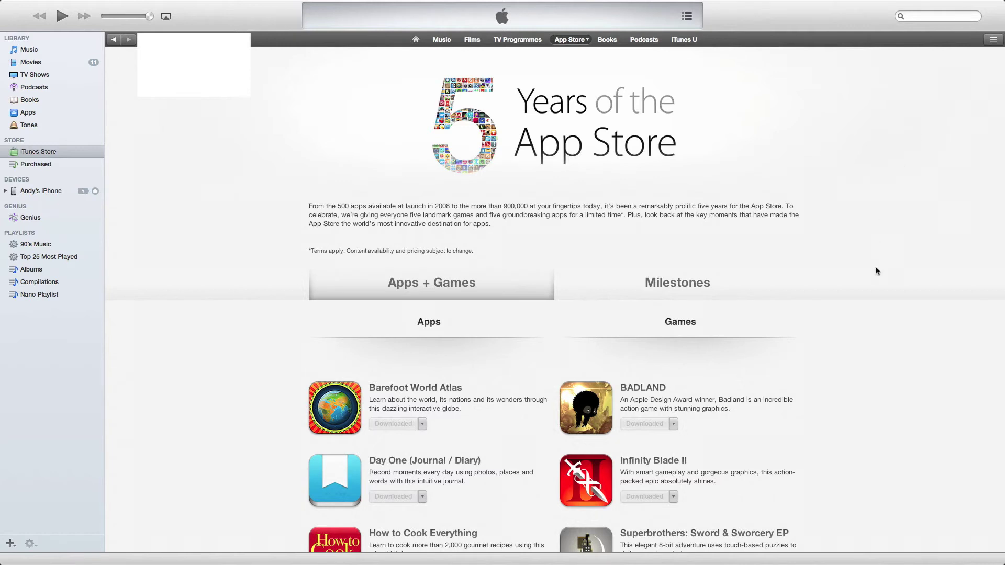
scroll(877, 288, "down", 5)
scroll(877, 287, "down", 2)
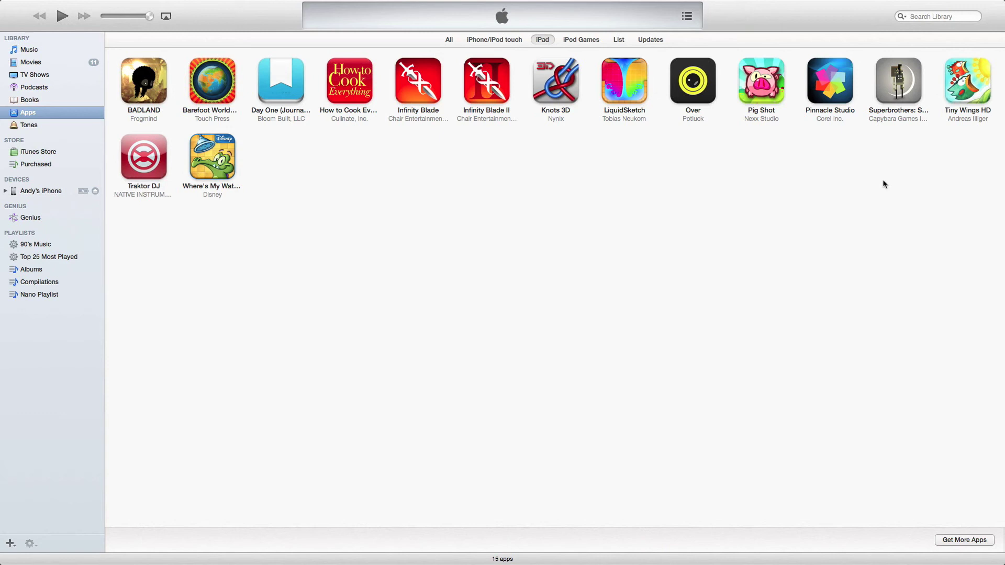
Switch the Apps library between All and iPad, ending on All with all 19 apps shown
left_click(449, 40)
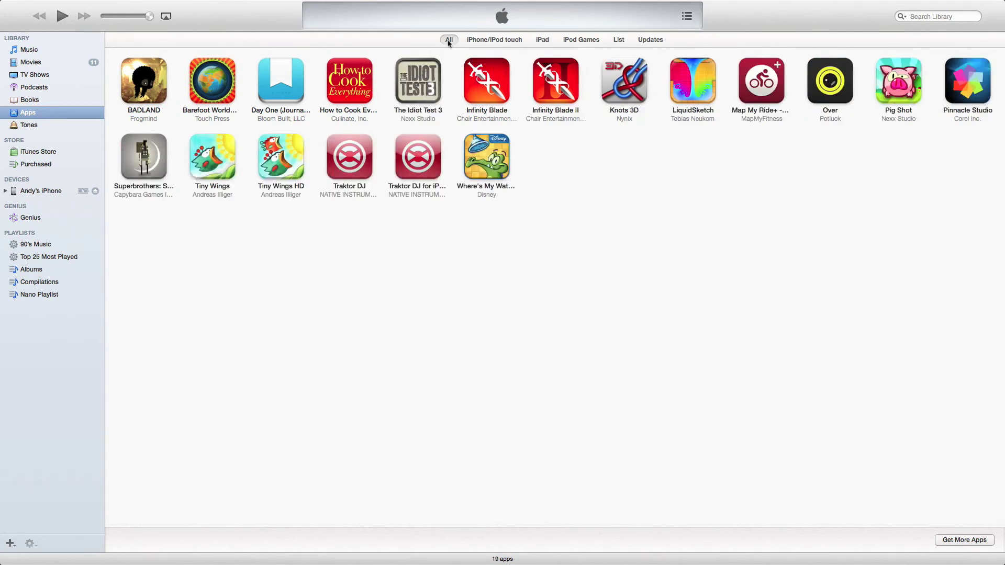
left_click(542, 39)
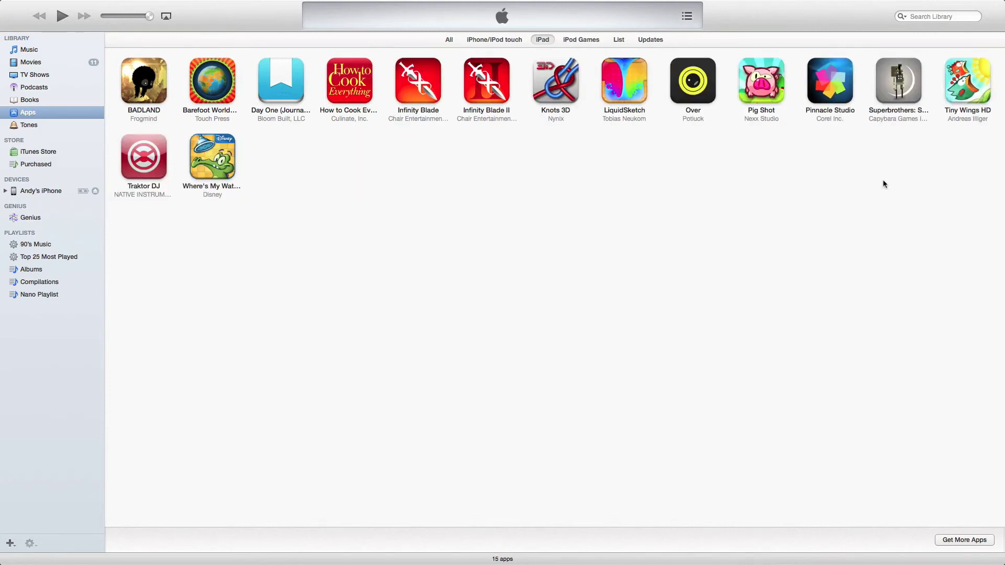
left_click(449, 39)
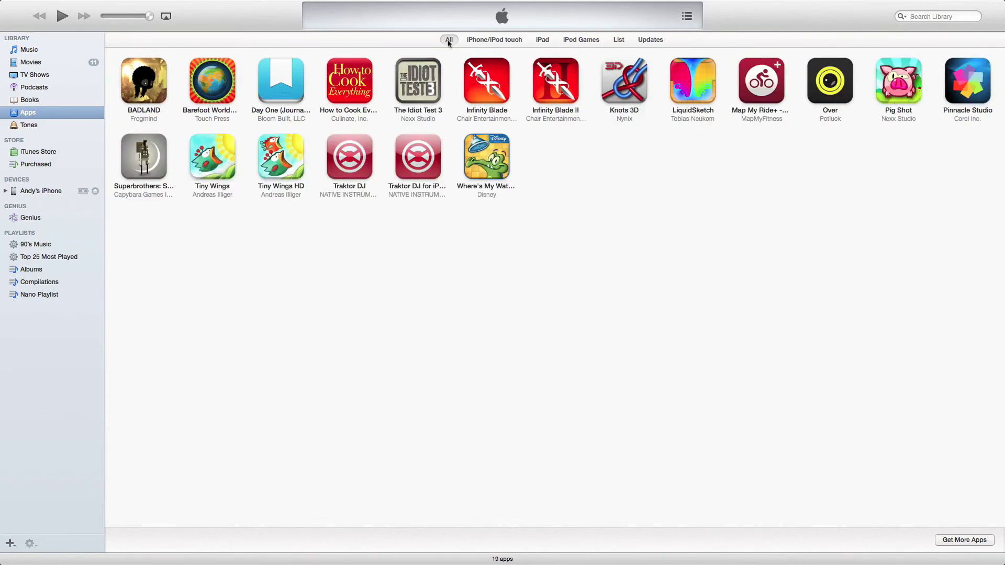